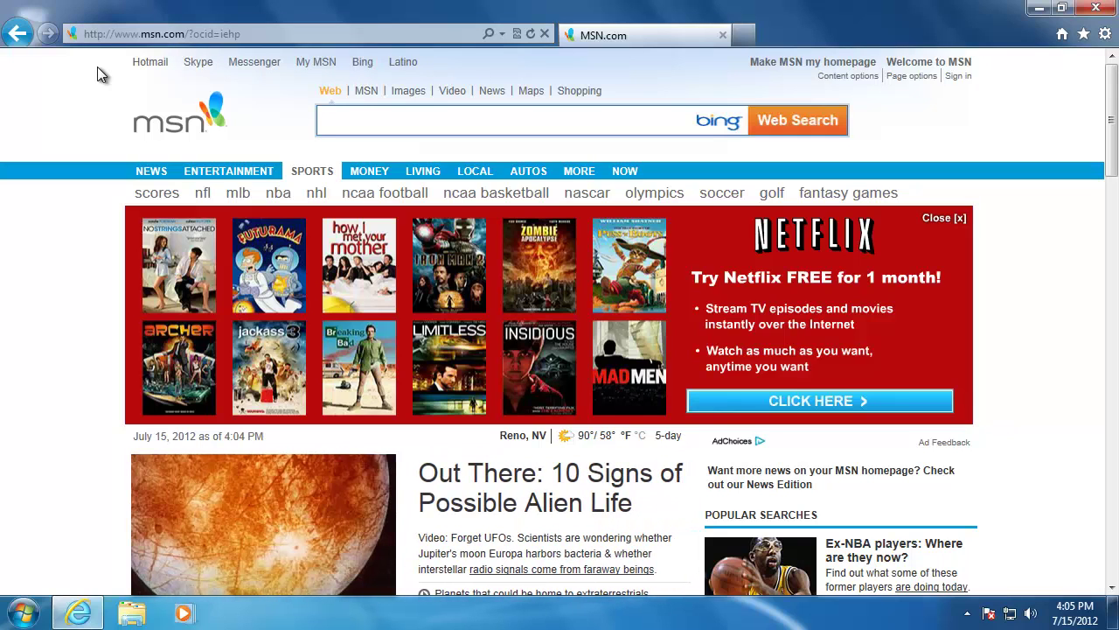
Load live.com, glance at the Sign up form, and return to the sign-in page
click(149, 35)
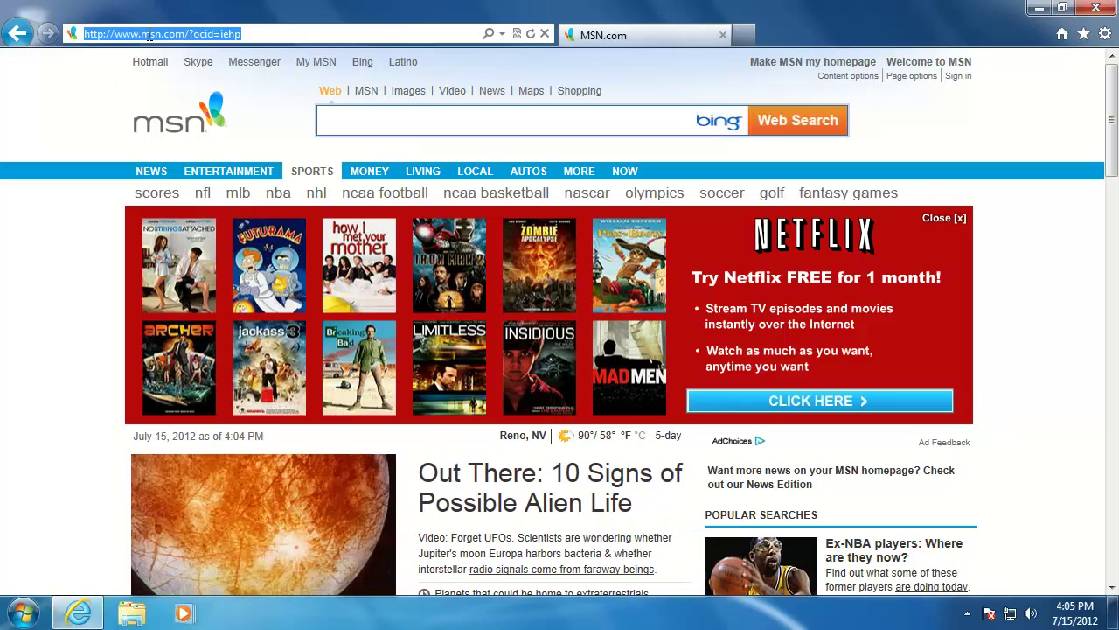
text(live.com/)
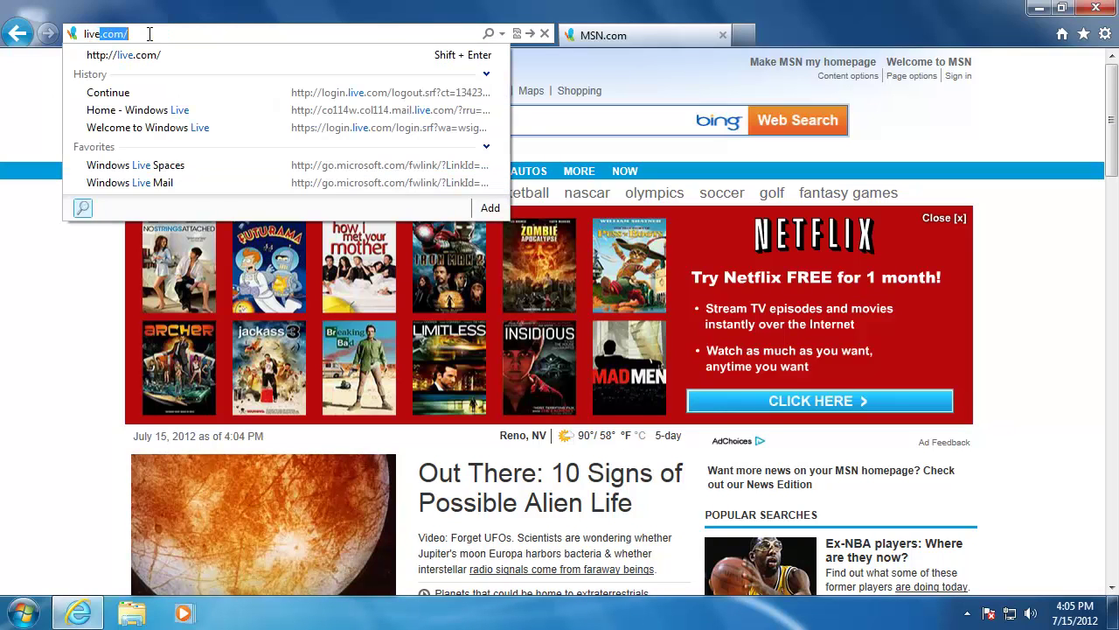
key(Return)
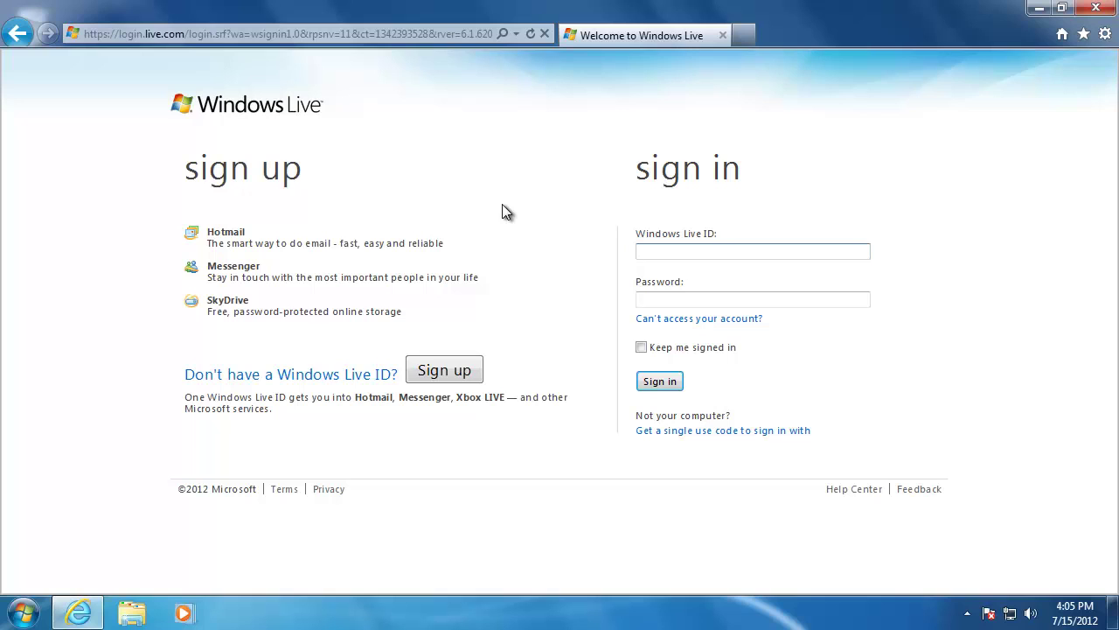
click(472, 371)
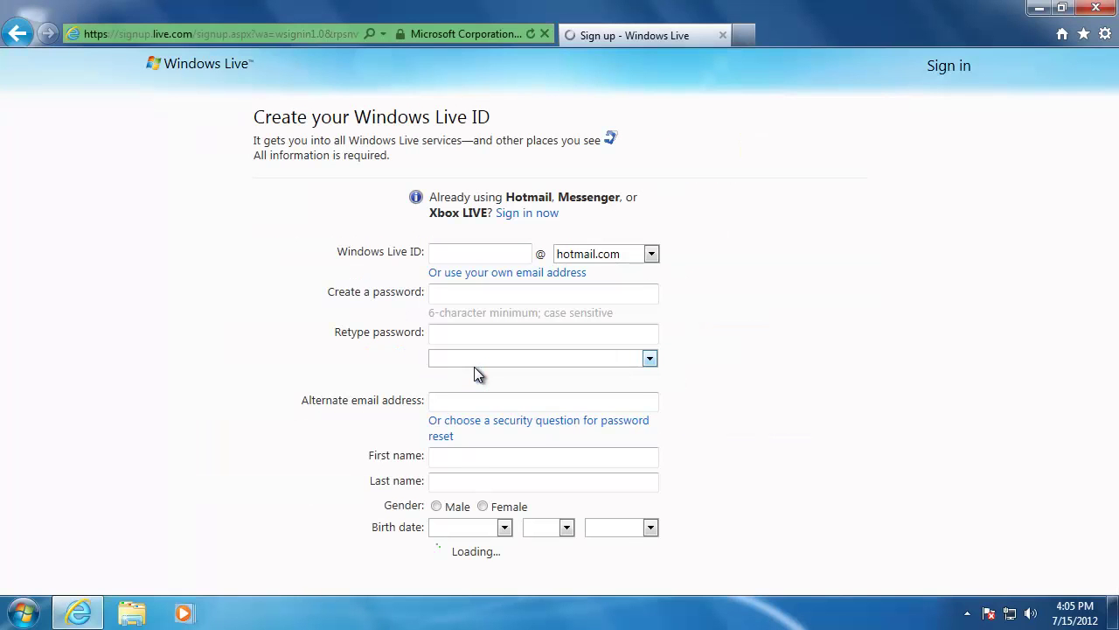
click(21, 36)
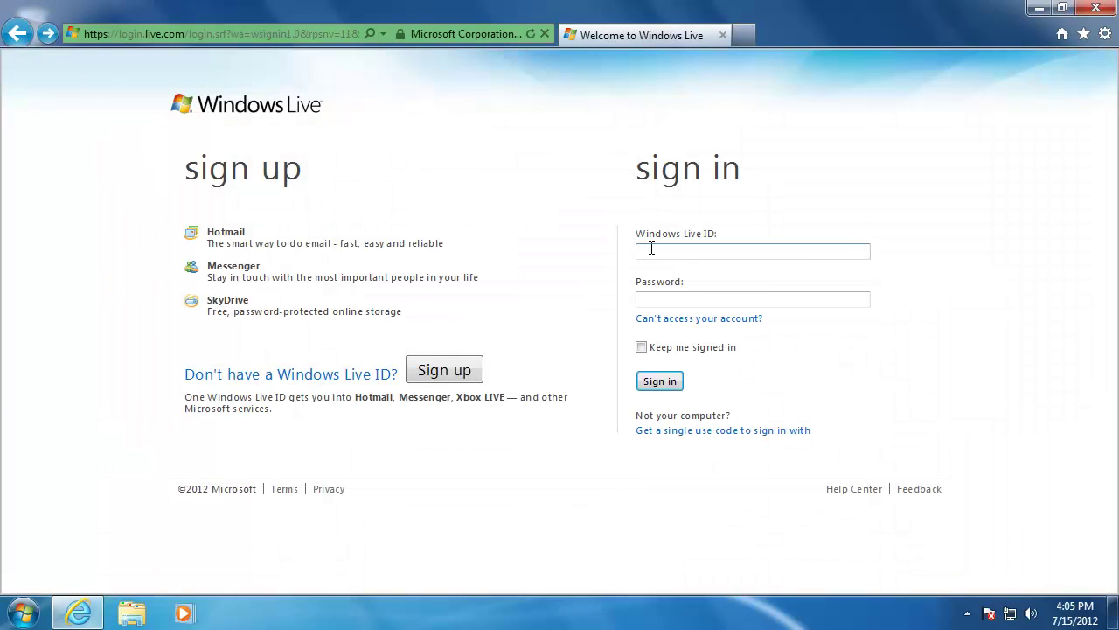
Sign in with the saved Windows Live ID from autocomplete and the account password
click(651, 249)
text(pctech)
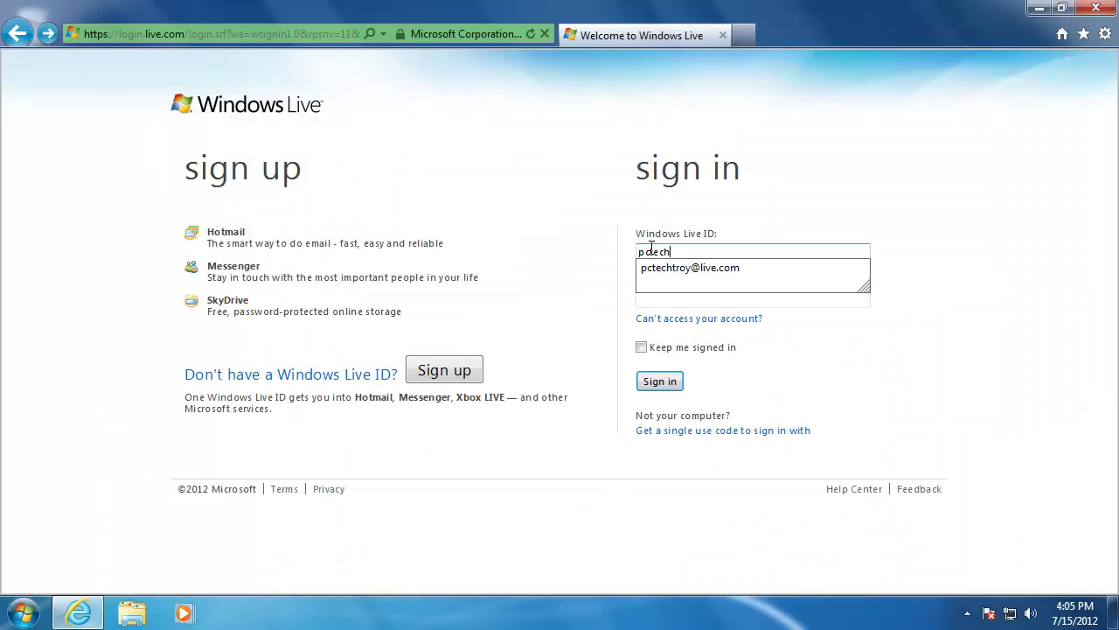
key(Down)
key(Return)
key(Tab)
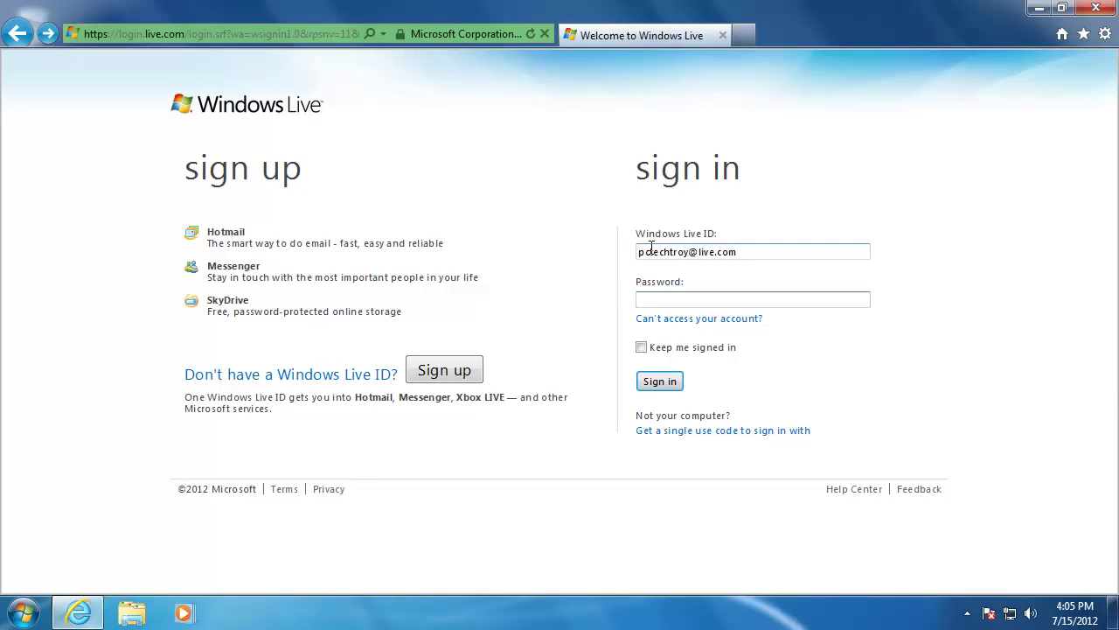
text(••••••••••••)
key(Return)
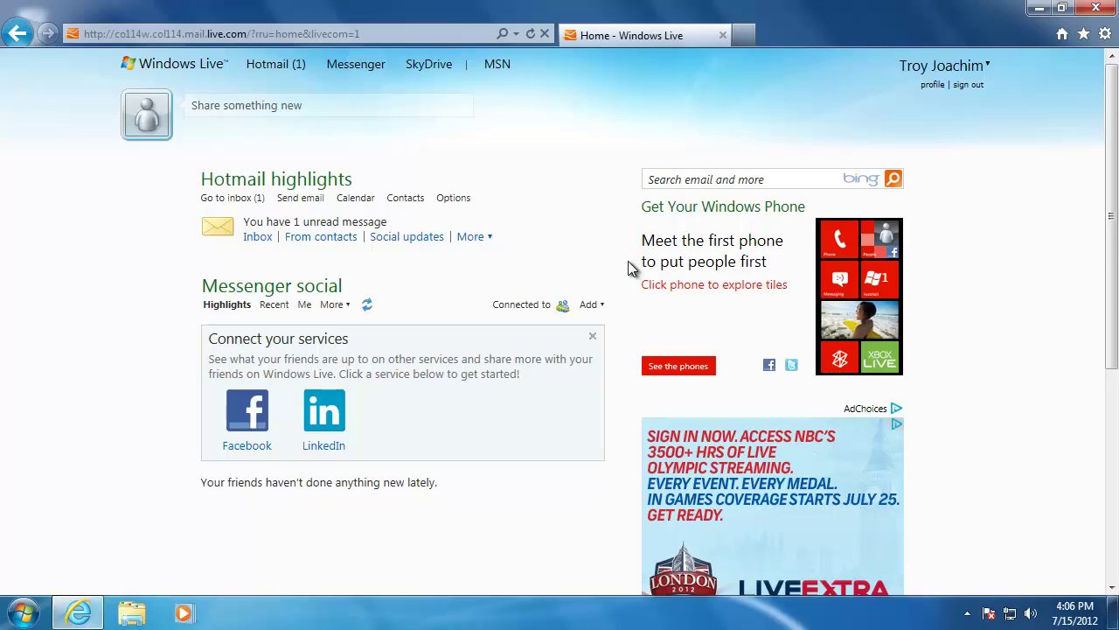
Go to the Hotmail inbox from the Windows Live home page
click(254, 236)
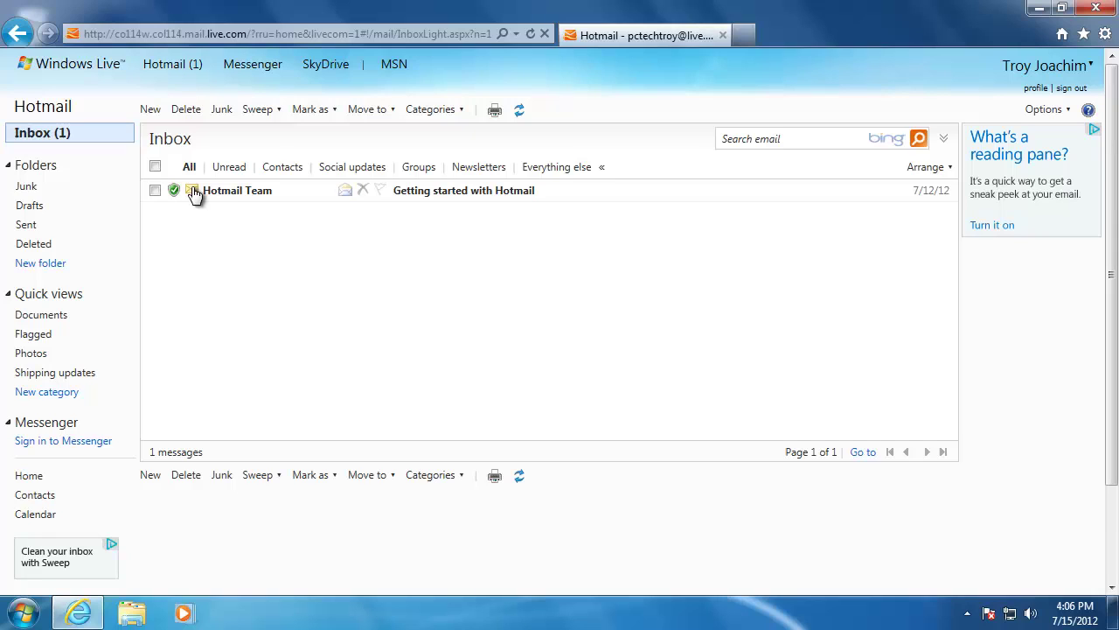
mouse_move(240, 193)
Open the 'Getting started with Hotmail' message from Hotmail Team
click(243, 196)
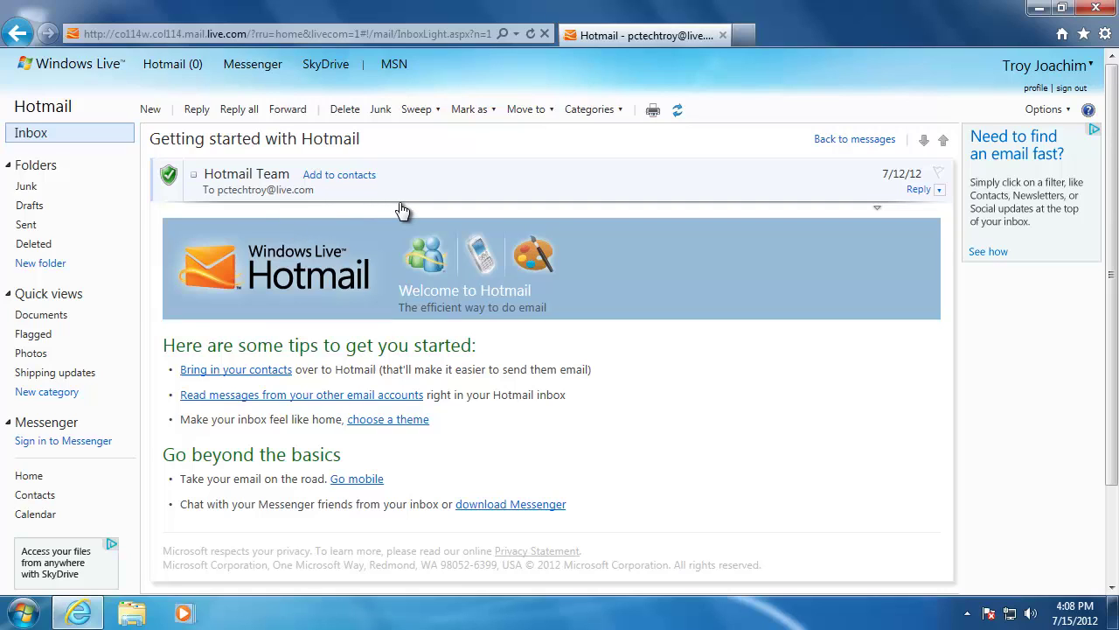
Put the reading pane on the right and show the Getting started message in it
click(1034, 112)
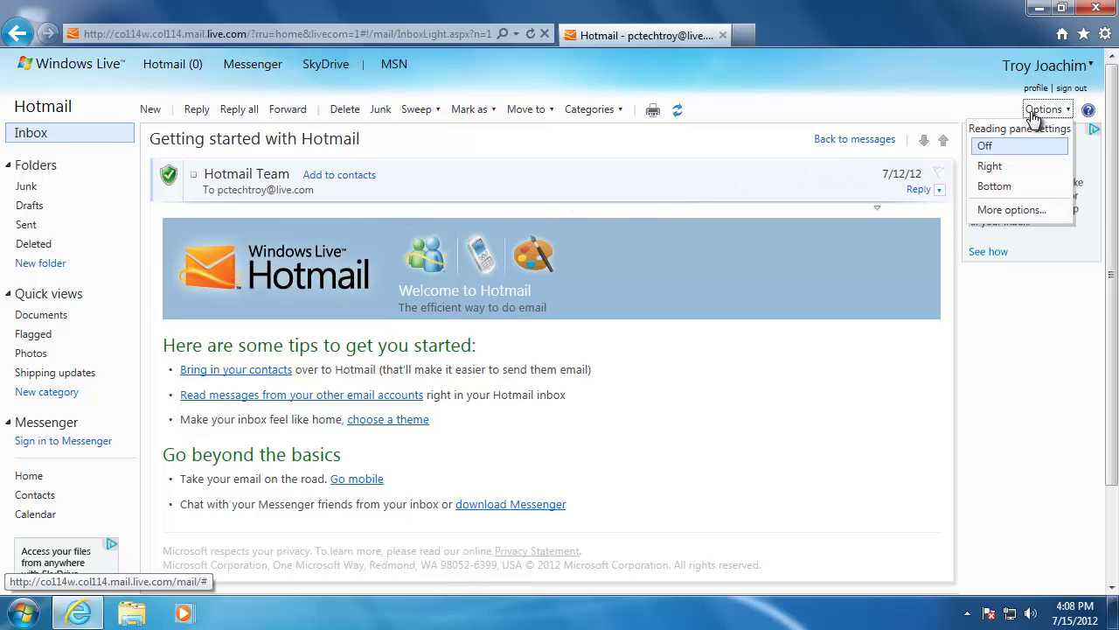
click(1001, 168)
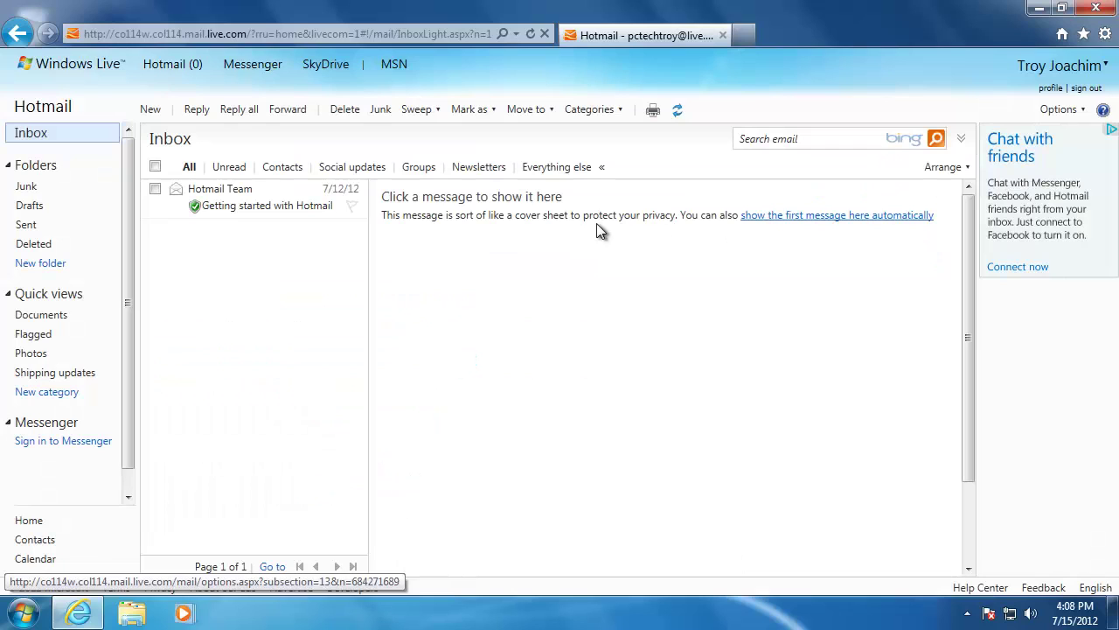
click(284, 210)
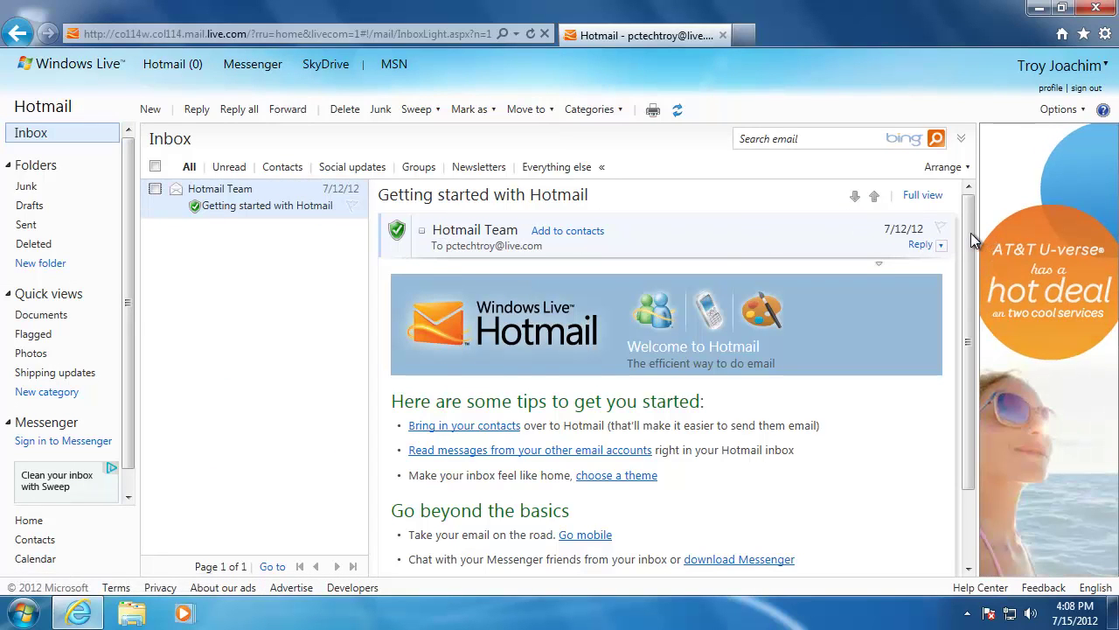
mouse_move(973, 241)
mouse_down()
mouse_move(969, 357)
mouse_move(969, 227)
mouse_up()
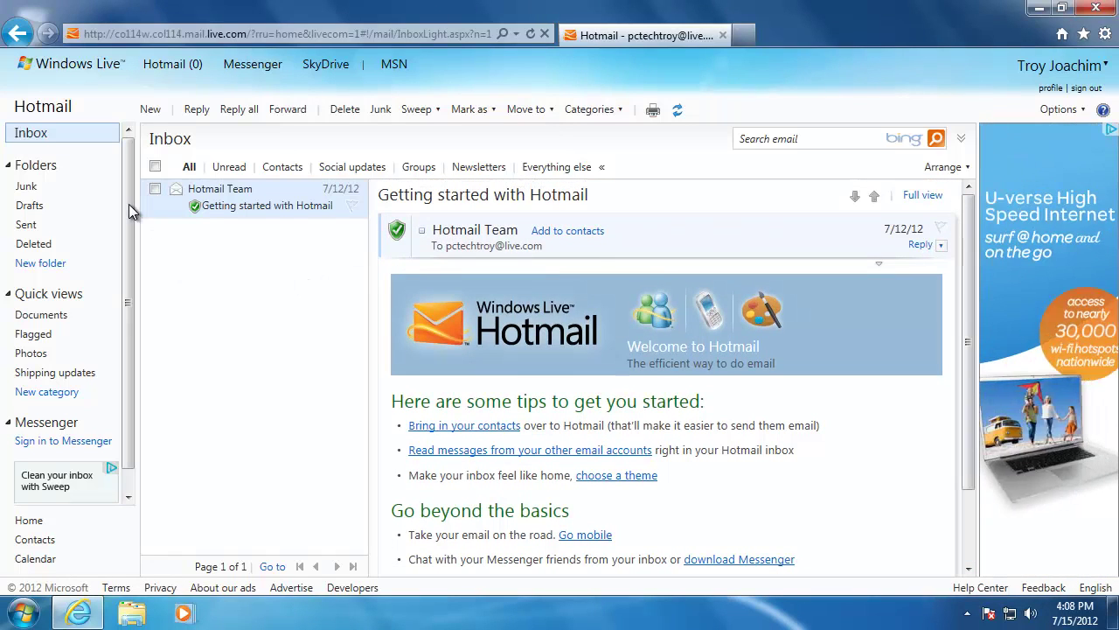
drag(128, 211, 127, 289)
drag(127, 247, 129, 178)
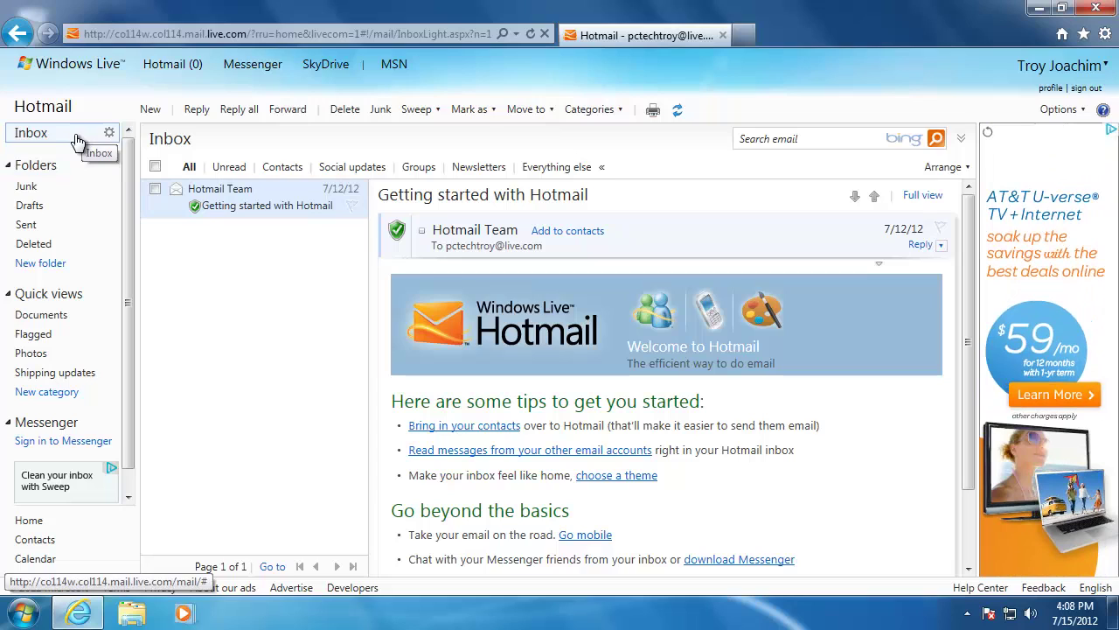
View the Junk, Drafts and Sent folders in turn
click(59, 190)
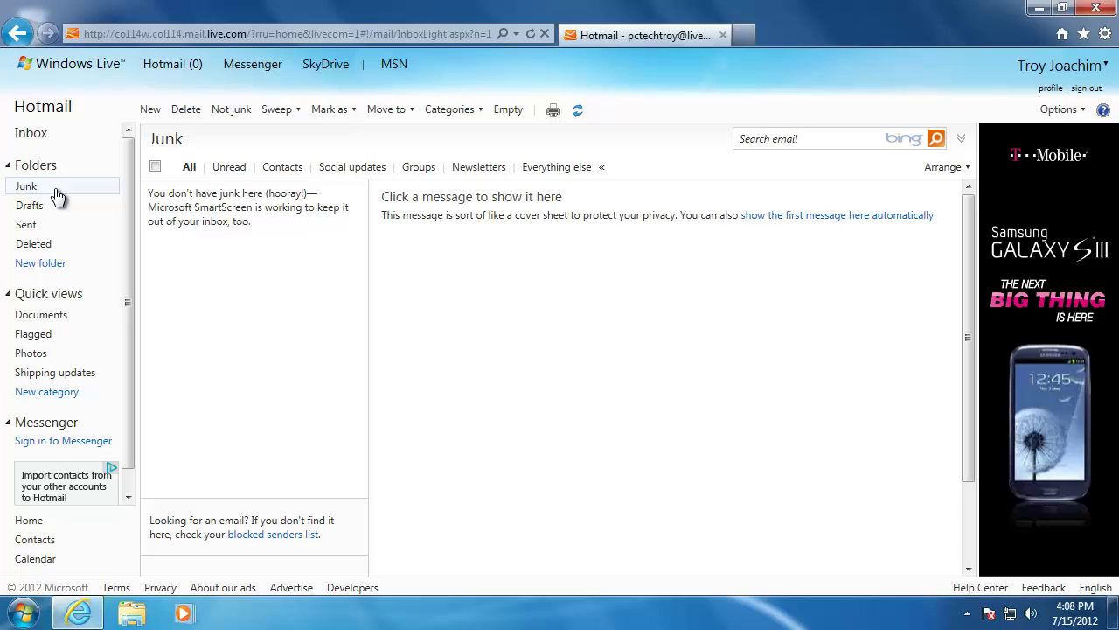
click(49, 207)
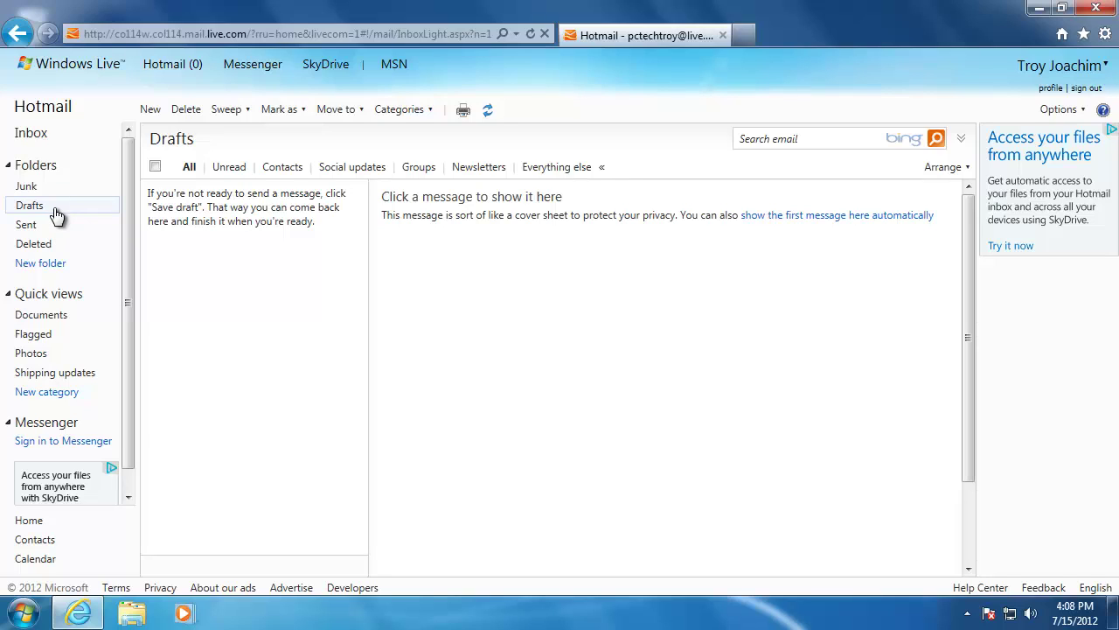
click(54, 212)
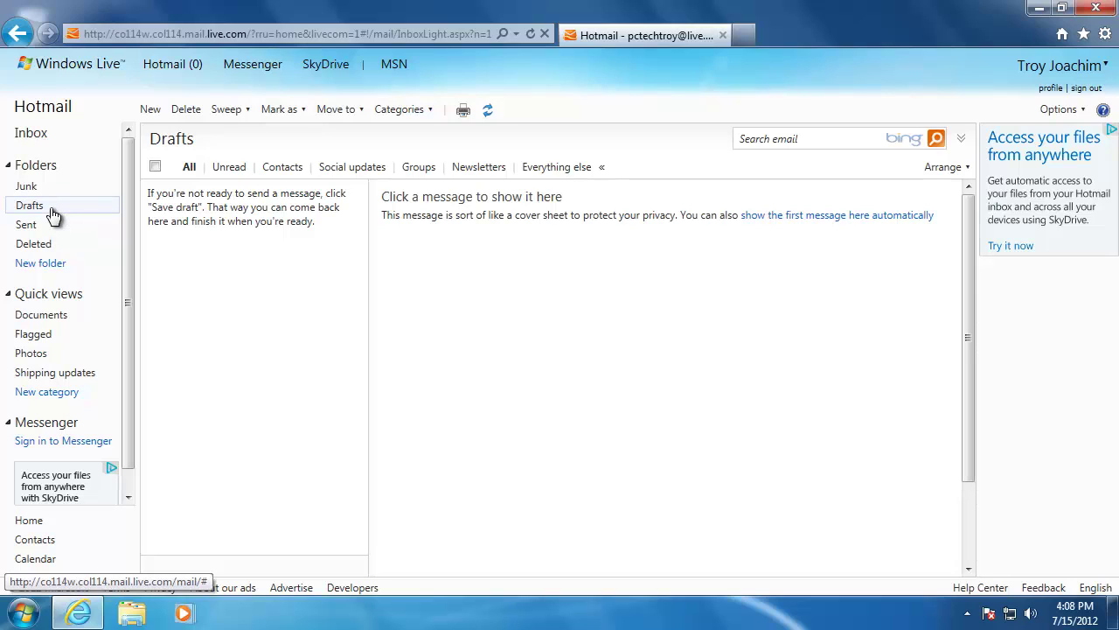
click(49, 233)
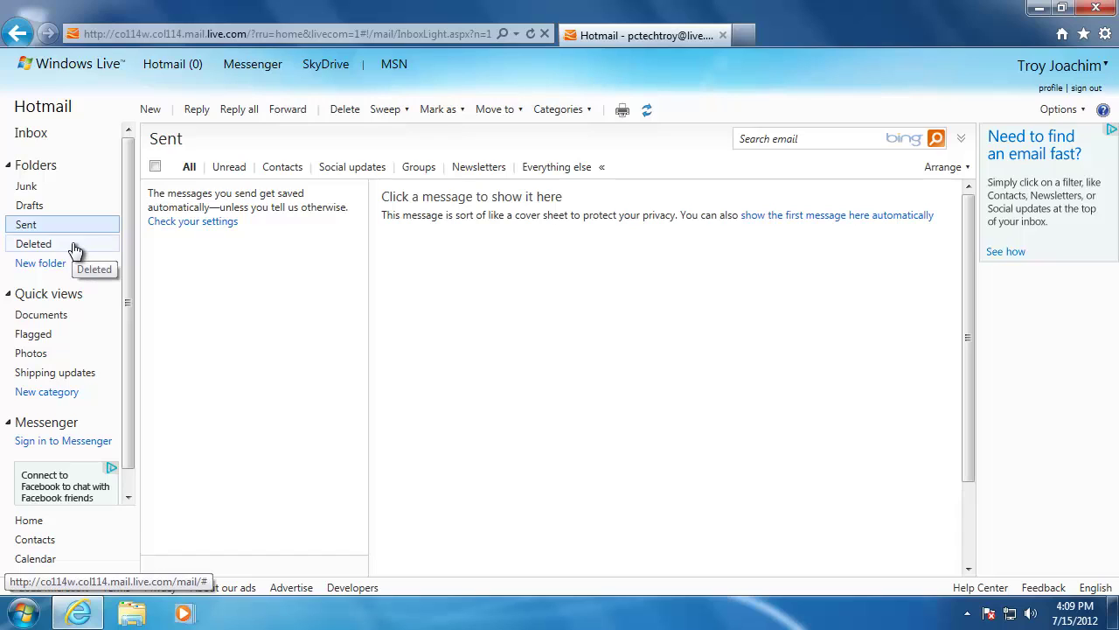
Move the Hello Buddy message from the Deleted folder back to the Inbox
click(76, 250)
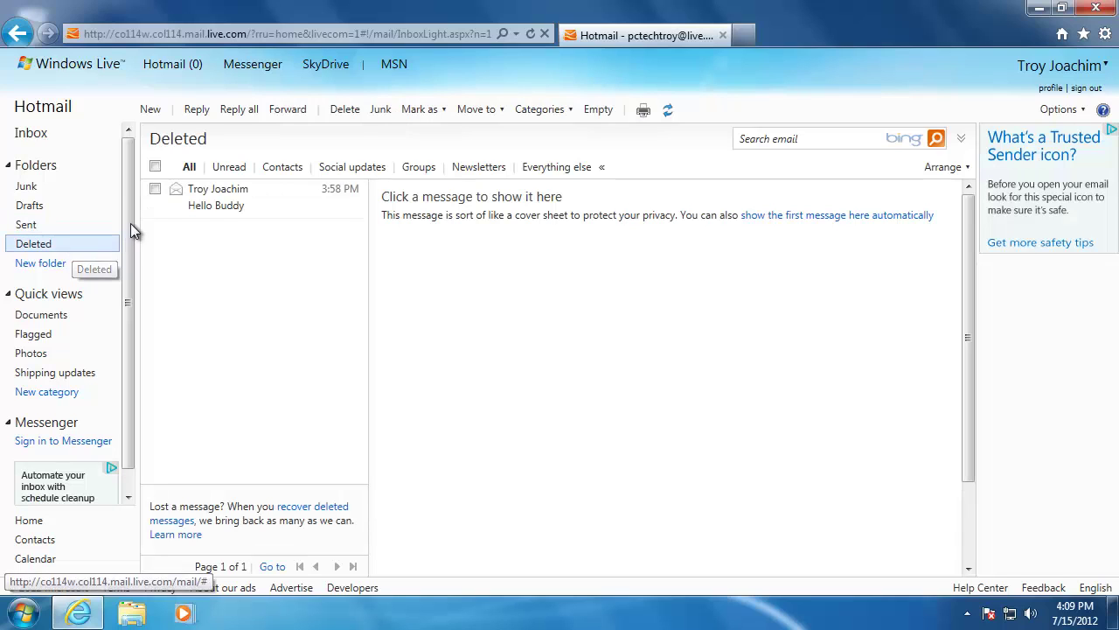
click(155, 190)
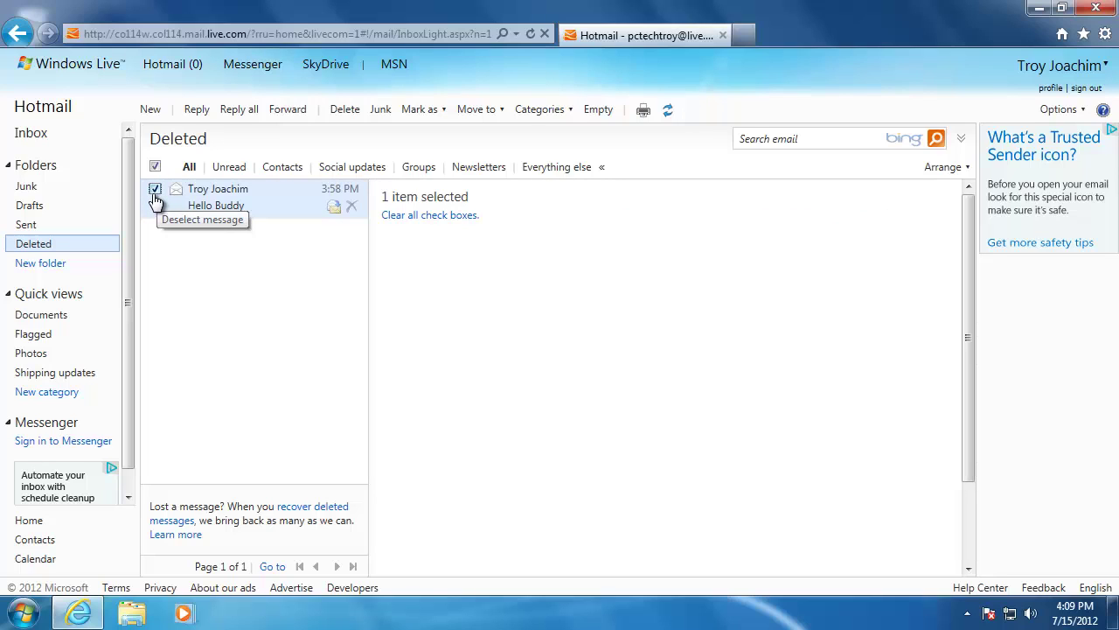
click(481, 112)
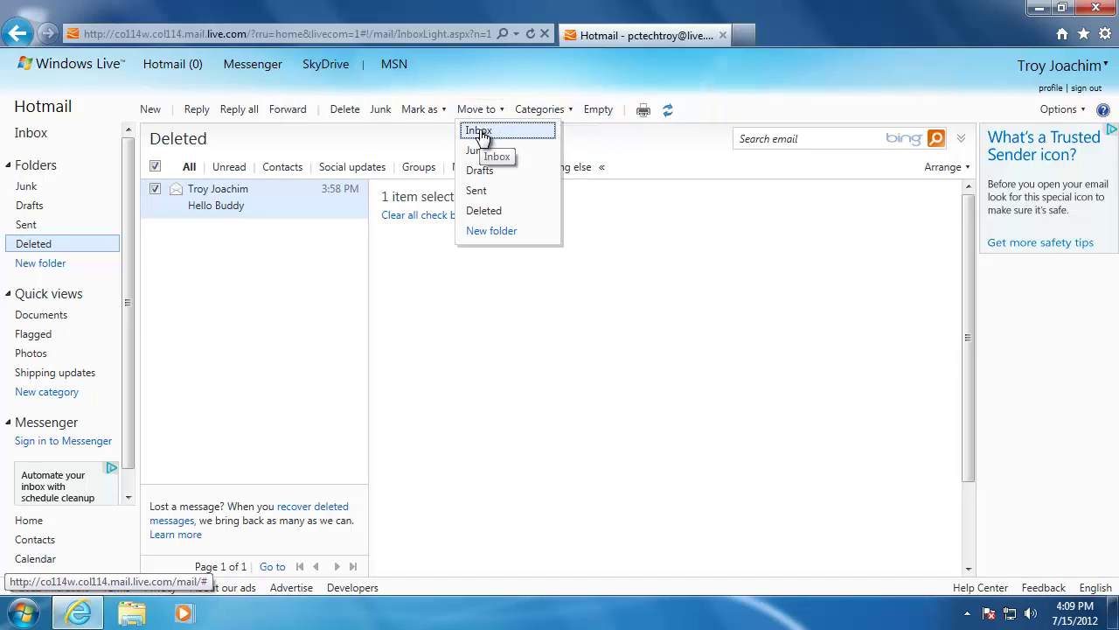
click(478, 131)
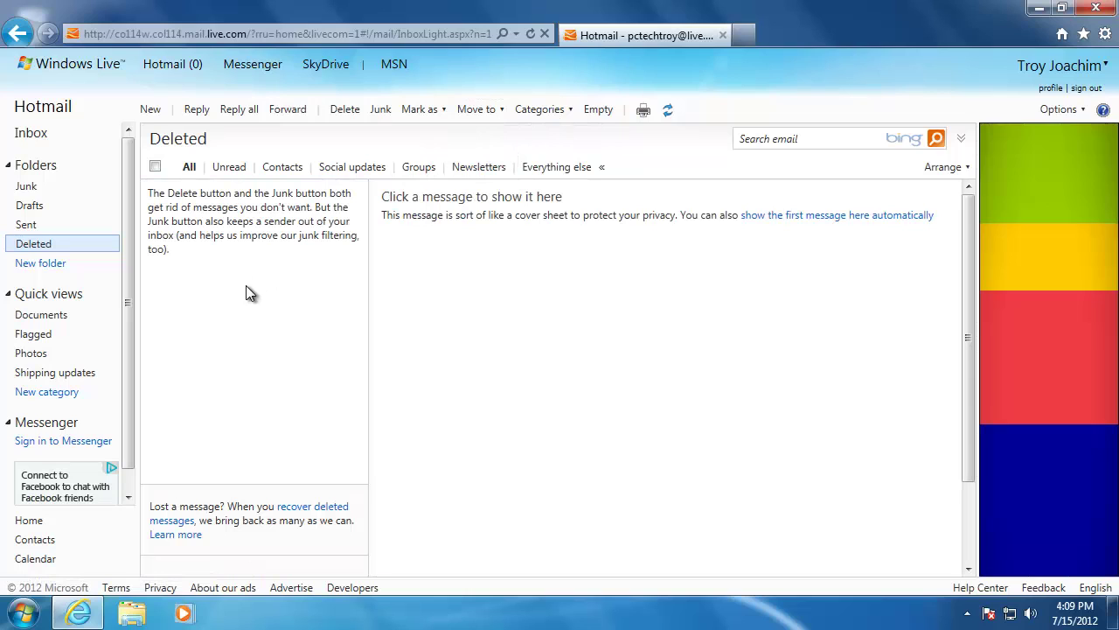
scroll(113, 375, down, 1)
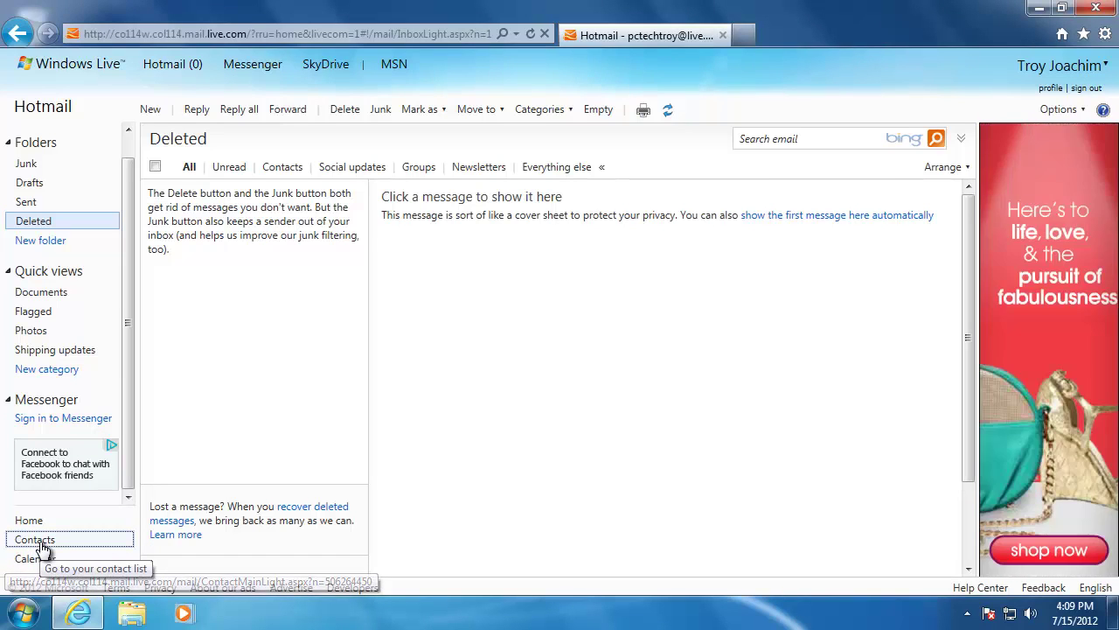
Open Contacts, start a new contact, scroll the blank form, then leave it unsaved
click(42, 549)
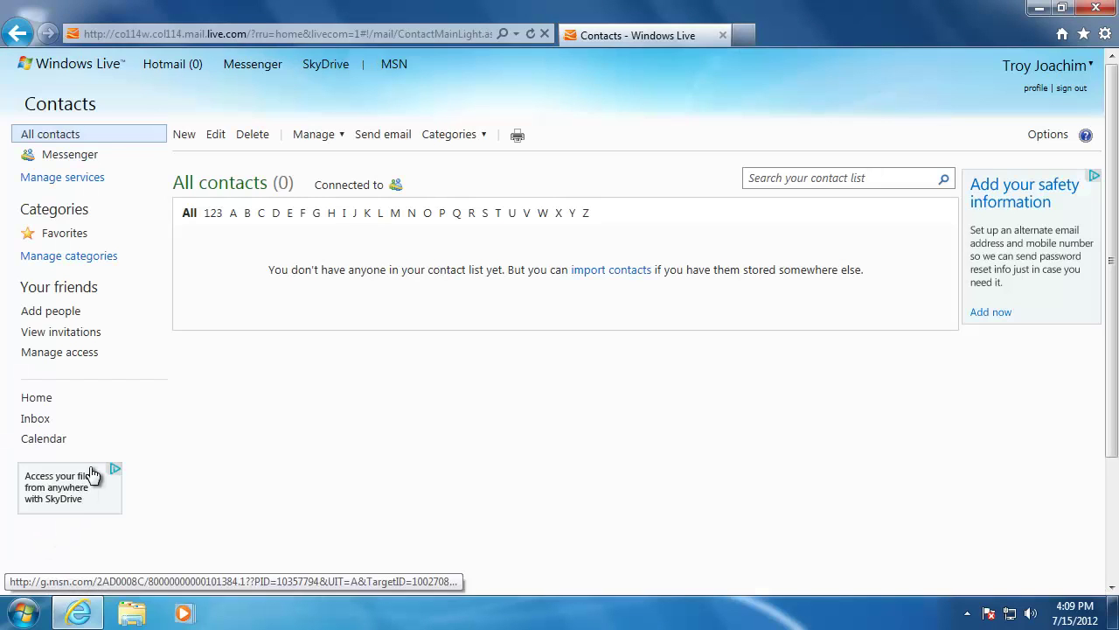
click(184, 142)
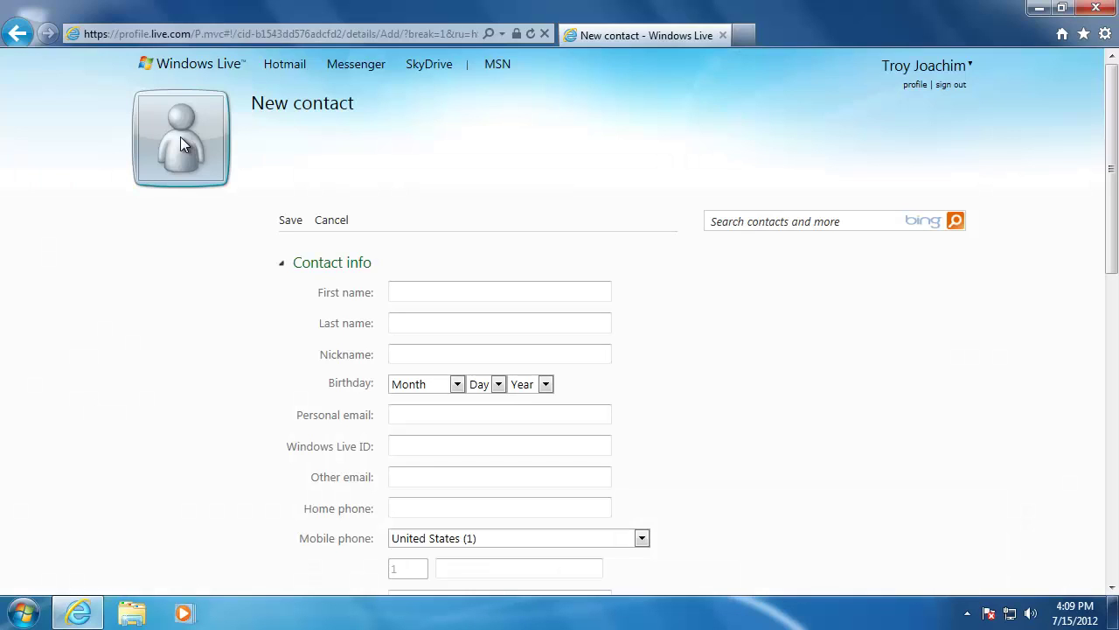
drag(1109, 138, 1111, 466)
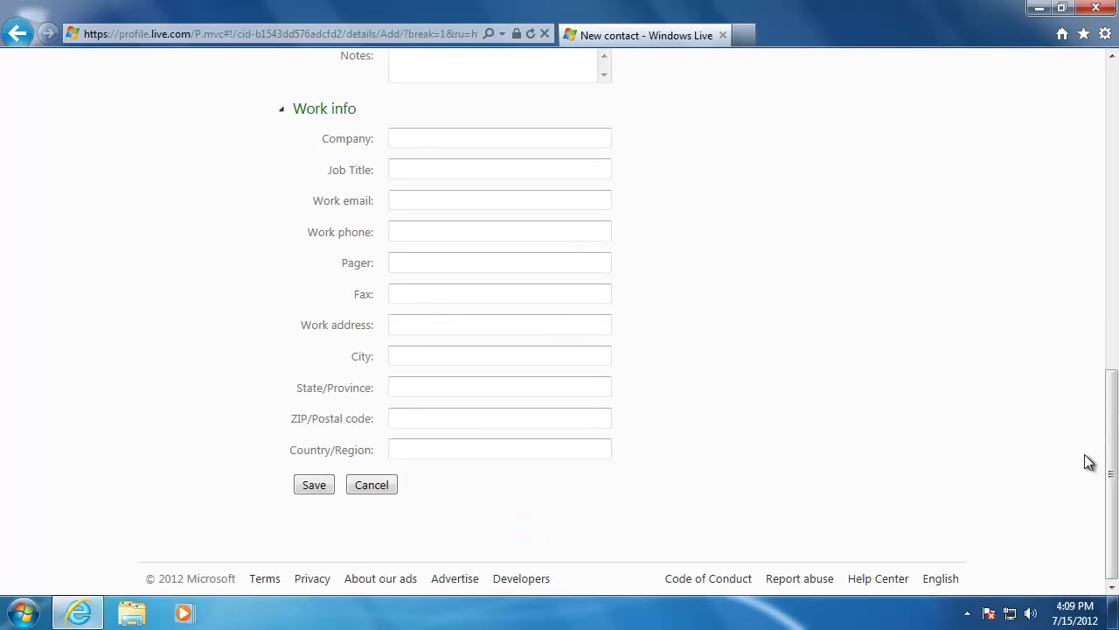
click(26, 37)
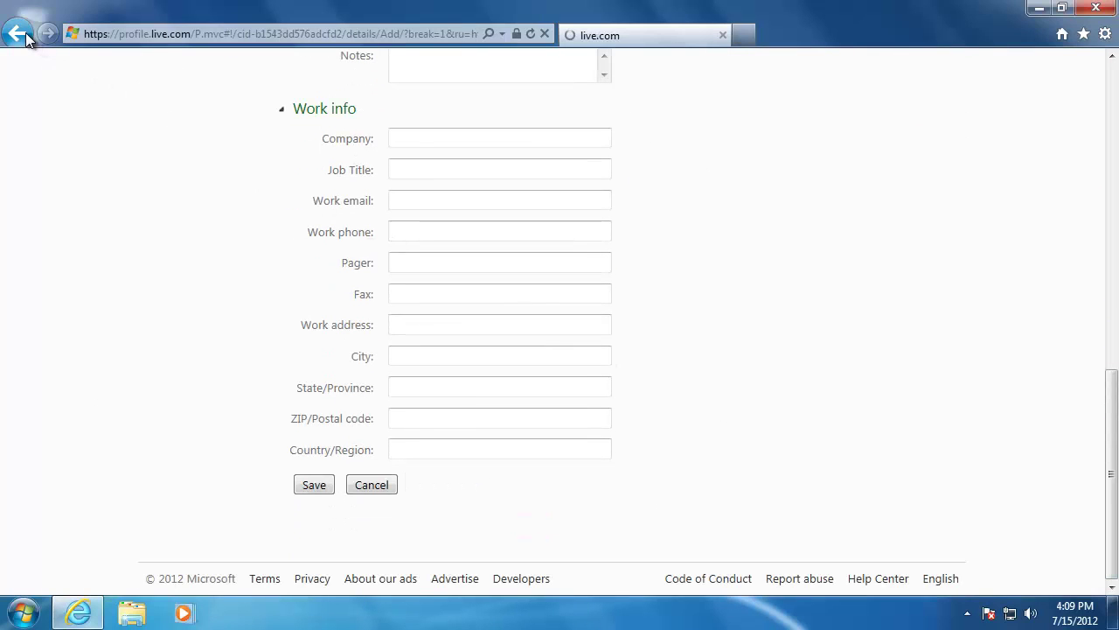